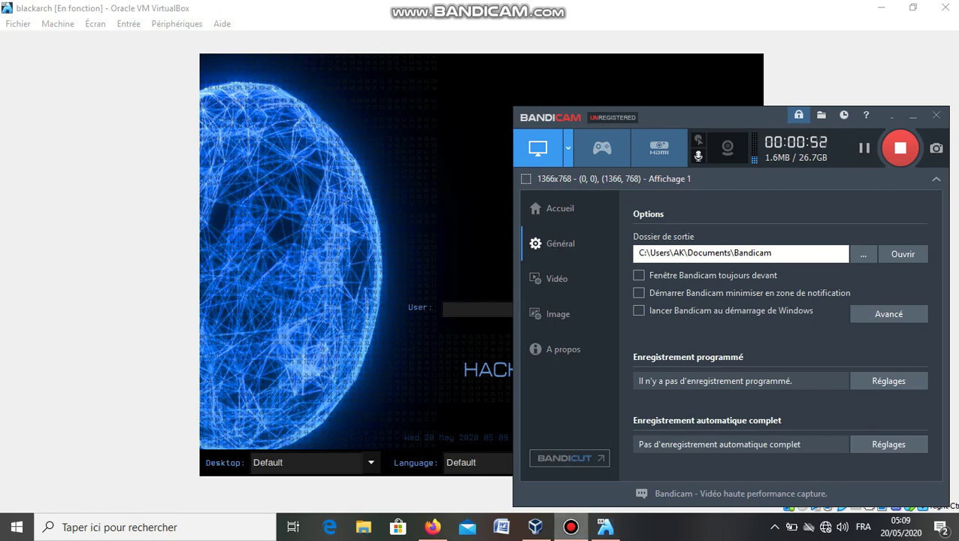
Close the running blackarch virtual machine and save its state
key(alt+Tab)
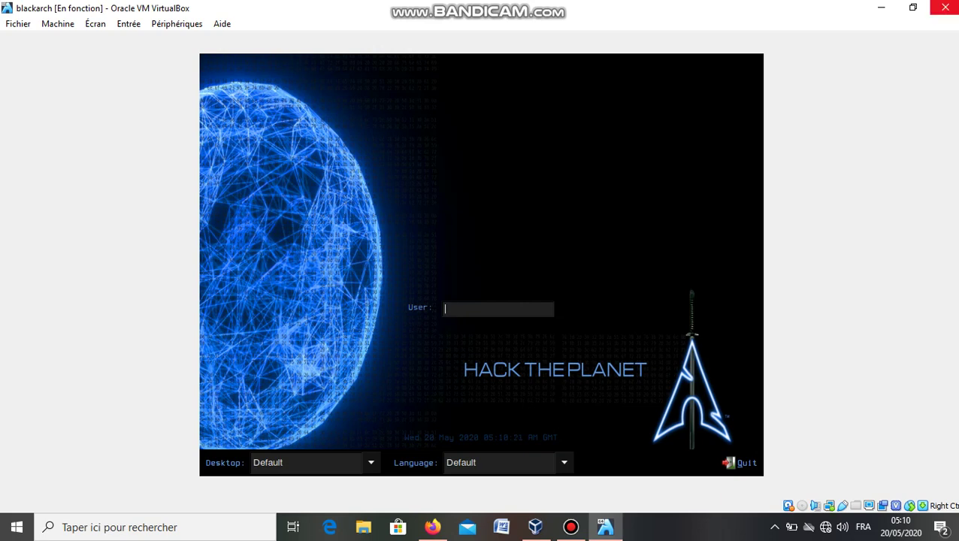
click(945, 7)
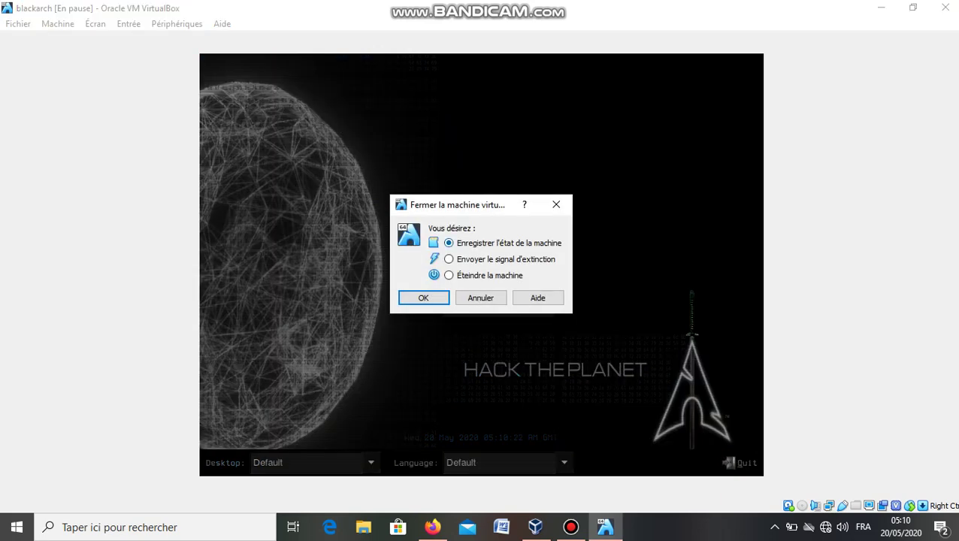
click(449, 276)
click(449, 243)
key(Return)
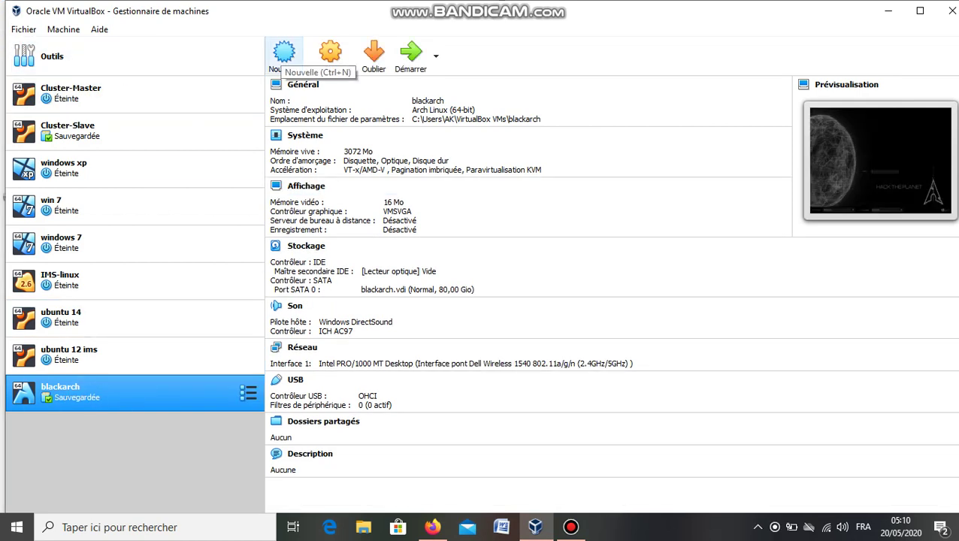
Start creating a virtual machine named "ubuntu12 tuto" with type Linux and version Ubuntu (64-bit)
click(283, 54)
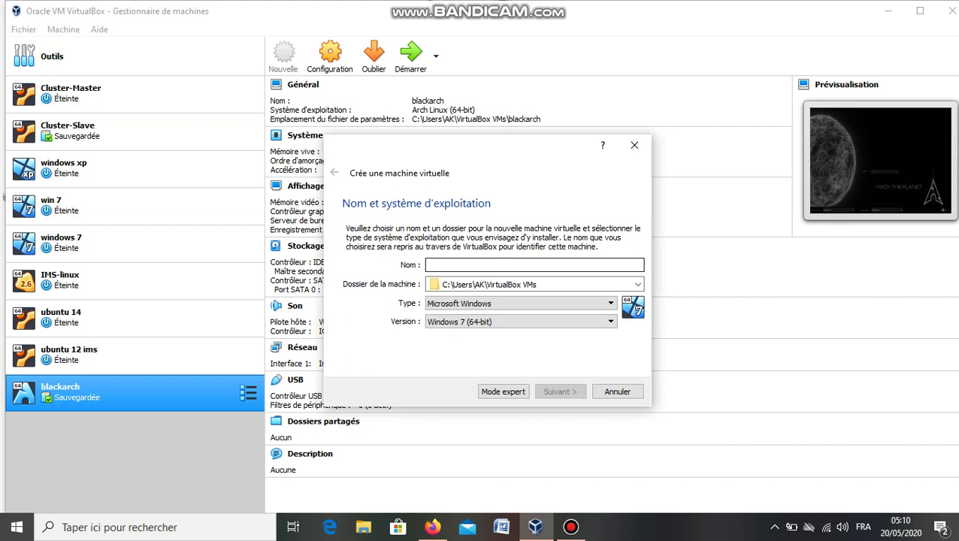
text(ub)
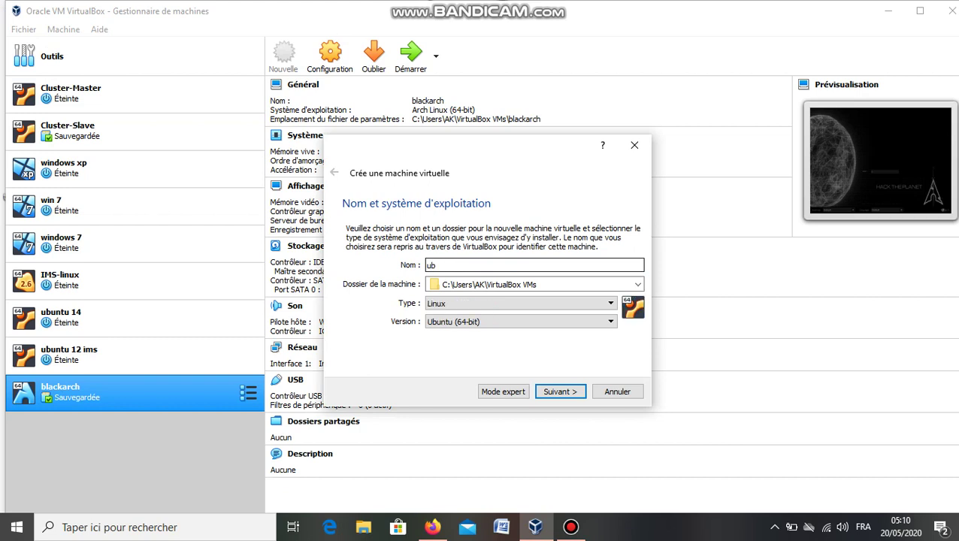
text(untu12 tuto)
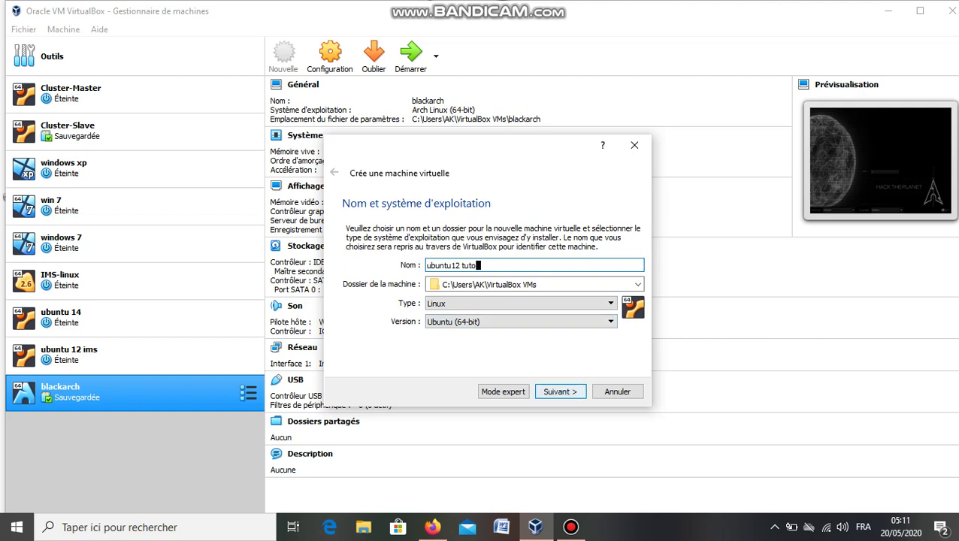
key(Return)
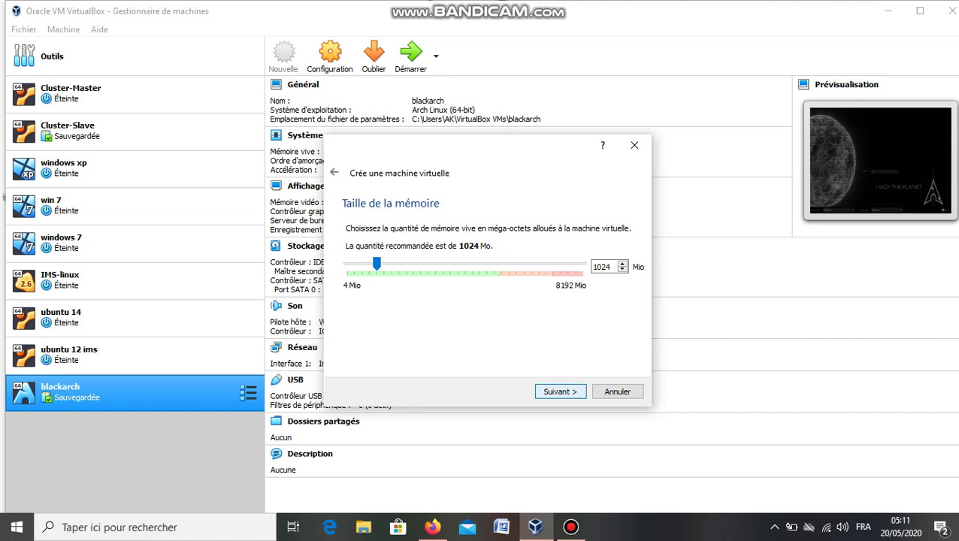
Set the new virtual machine's memory size to 2048 Mio
key(XF86AudioRaiseVolume)
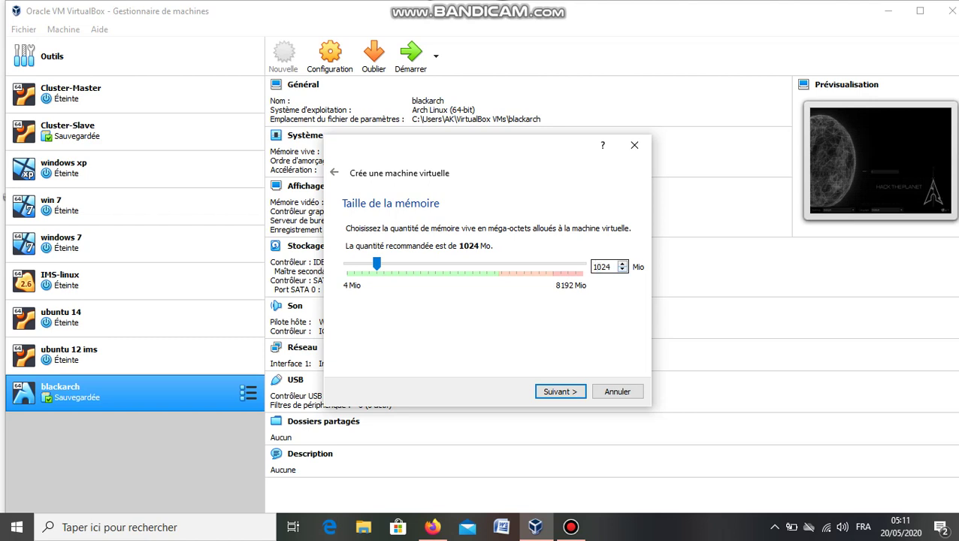
double_click(598, 267)
text(4)
text(0)
key(Right)
text(8)
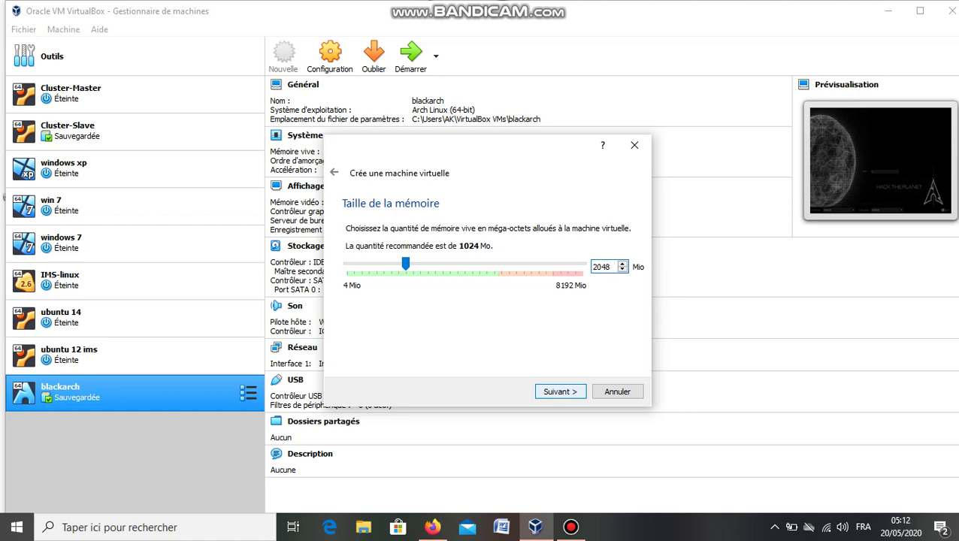
key(Return)
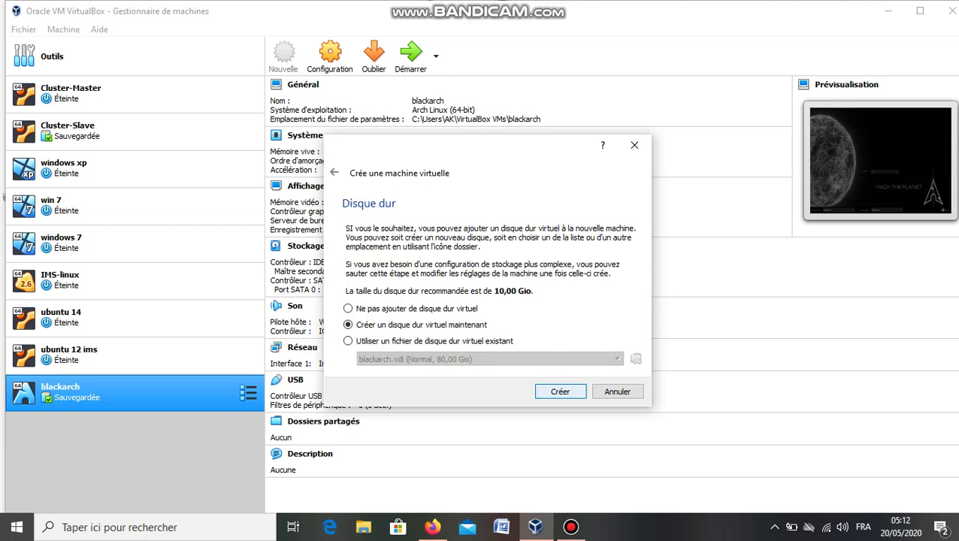
Choose to create a virtual hard disk now, as a dynamically allocated VDI image
key(Return)
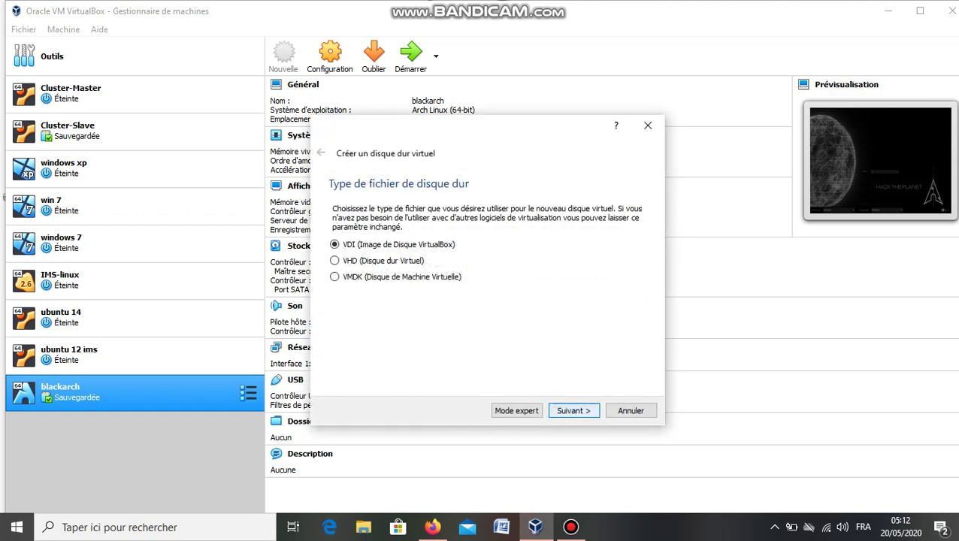
key(Return)
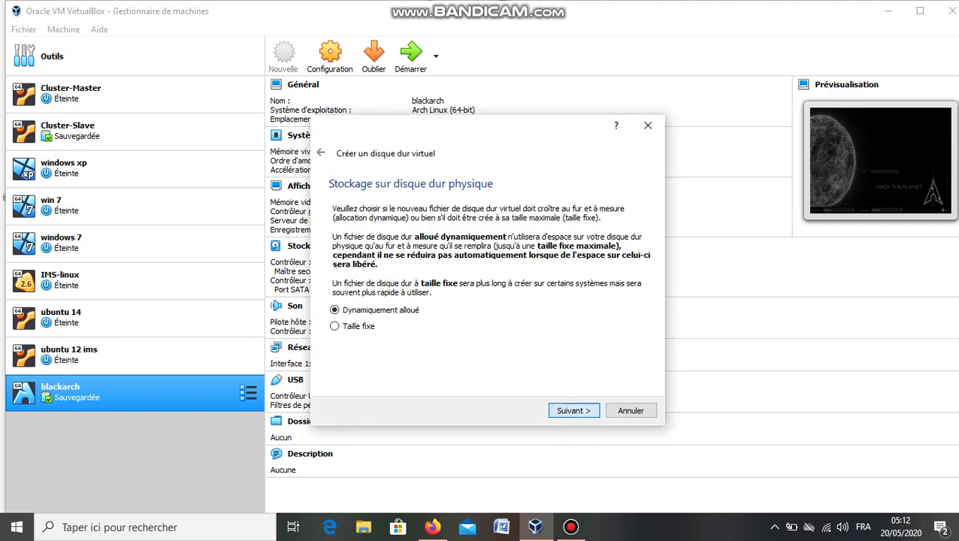
key(Return)
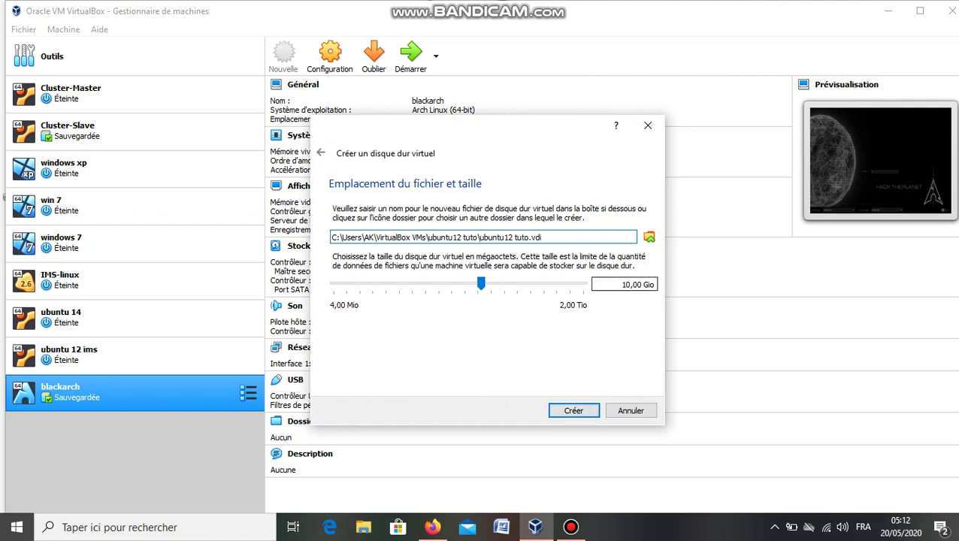
Set the virtual hard disk size to 40,00 Gio and create the disk
key(Tab)
click(626, 284)
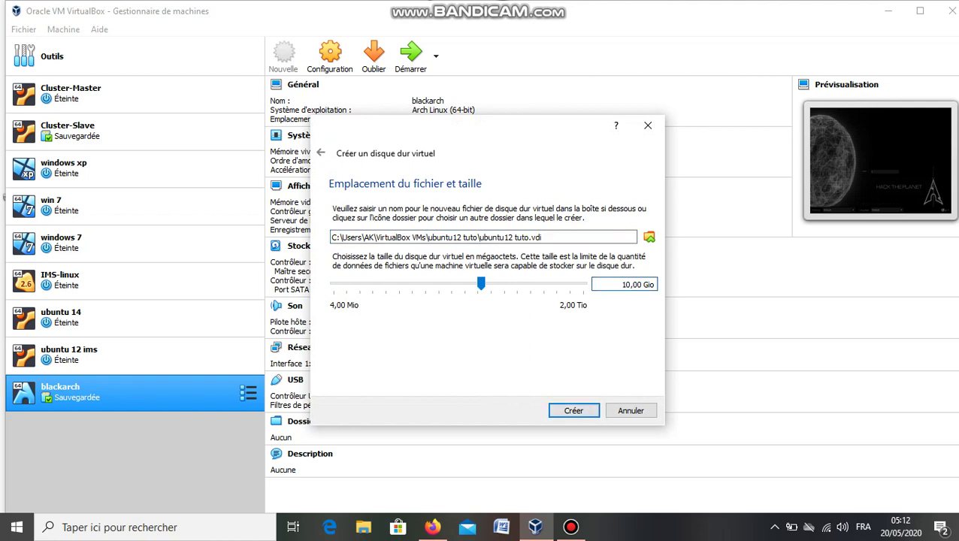
key(BackSpace)
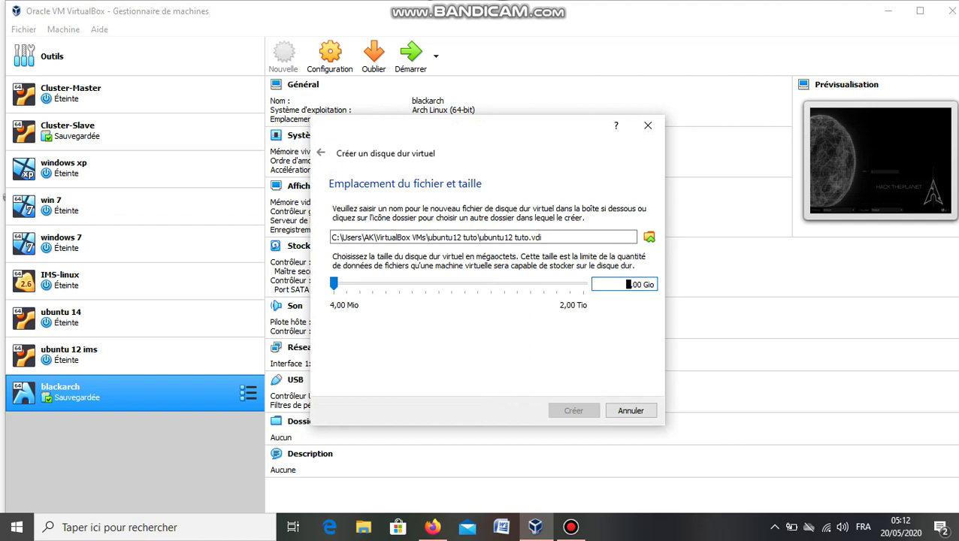
text(40)
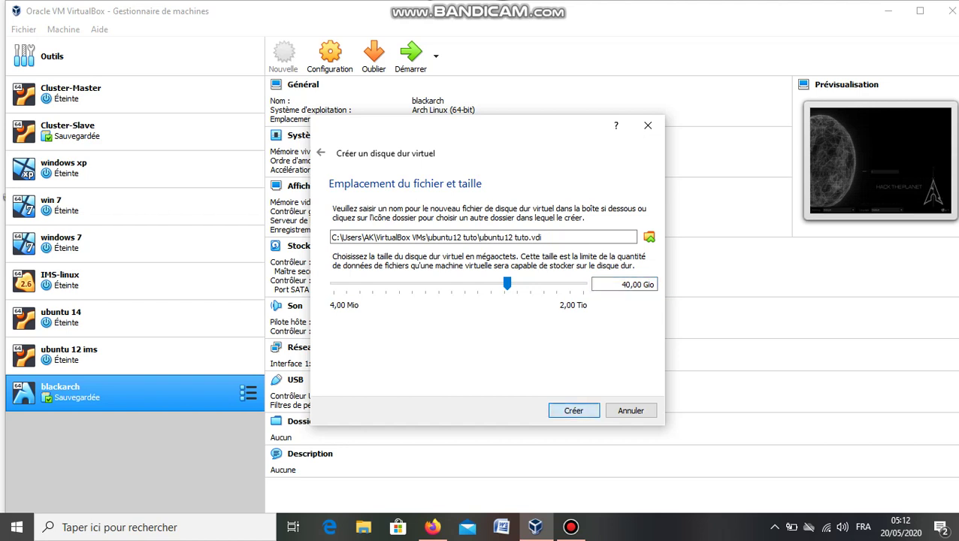
click(574, 410)
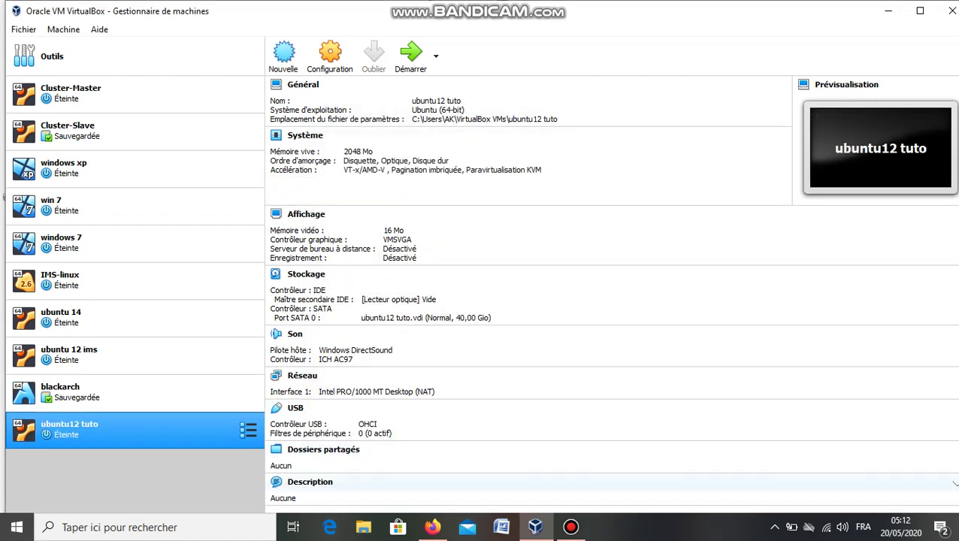
click(571, 527)
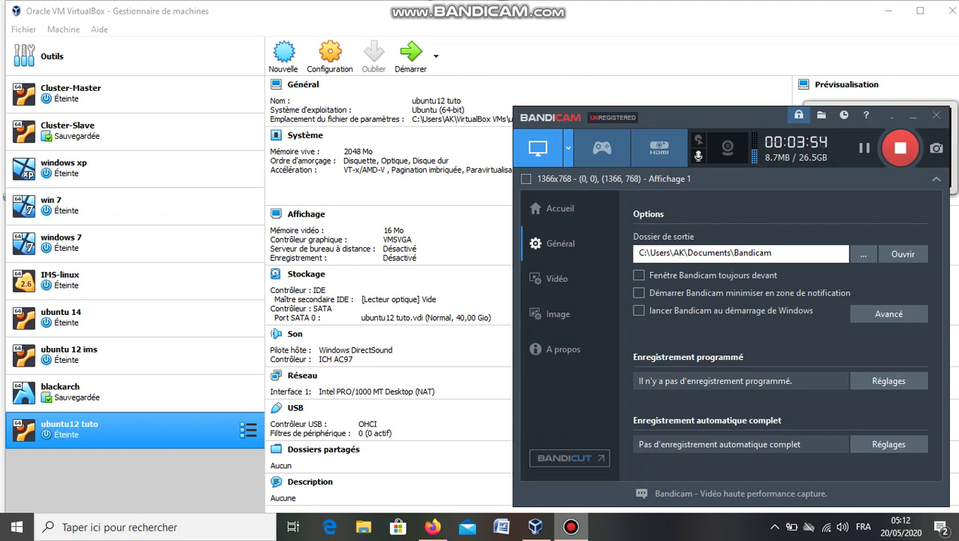
click(571, 527)
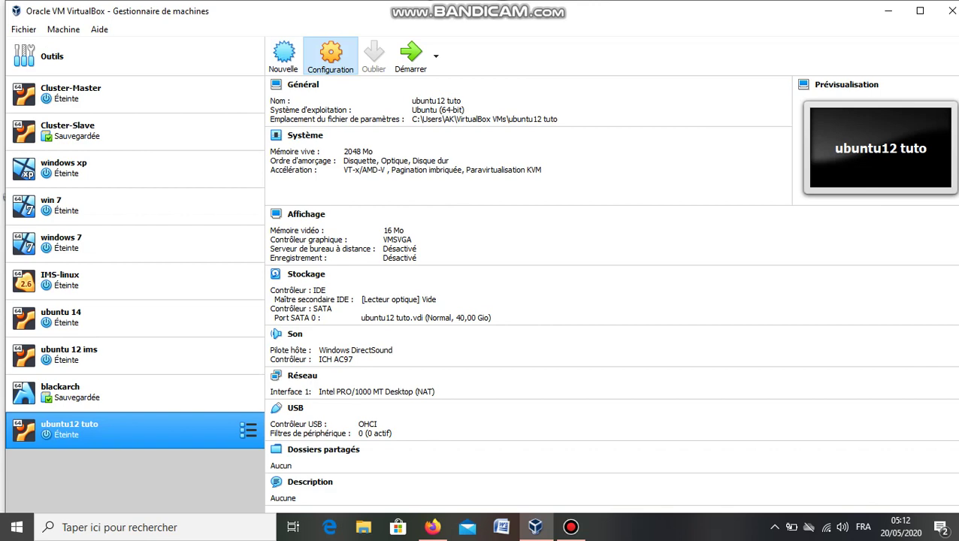
Set network Interface 1 of the ubuntu12 tuto machine to bridged access (Accès par pont)
click(331, 54)
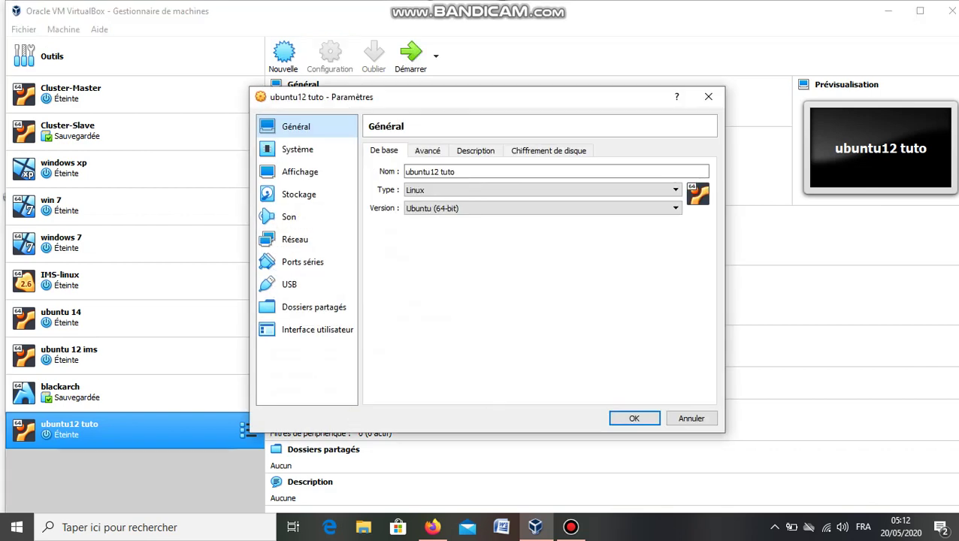
click(301, 239)
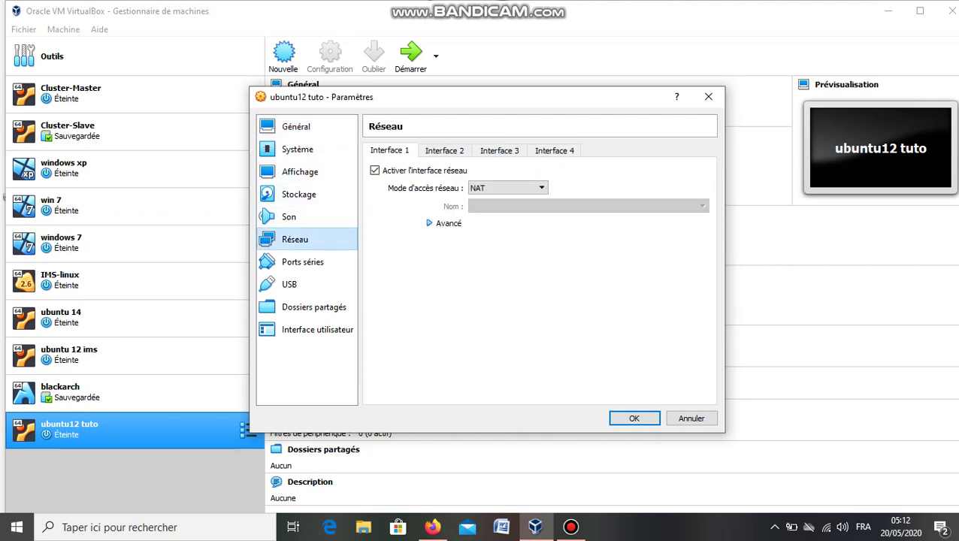
click(508, 188)
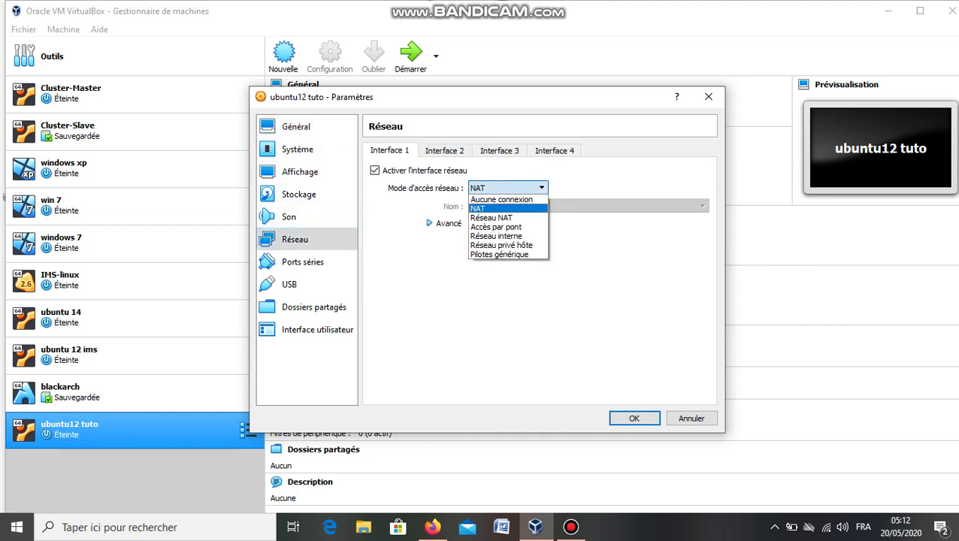
key(Down)
key(Down)
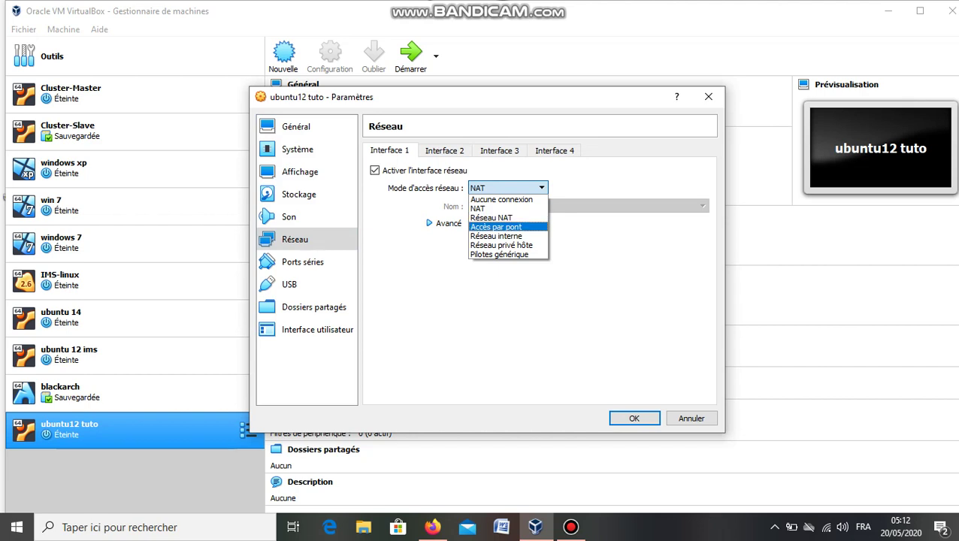
key(Return)
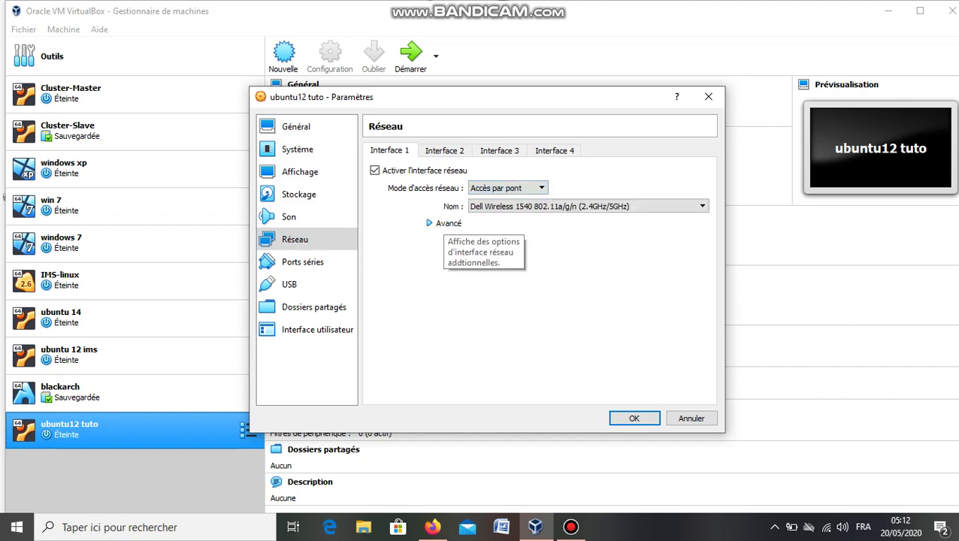
Set the promiscuous mode of network Interface 1 to "Tout autoriser" in its advanced options
click(448, 223)
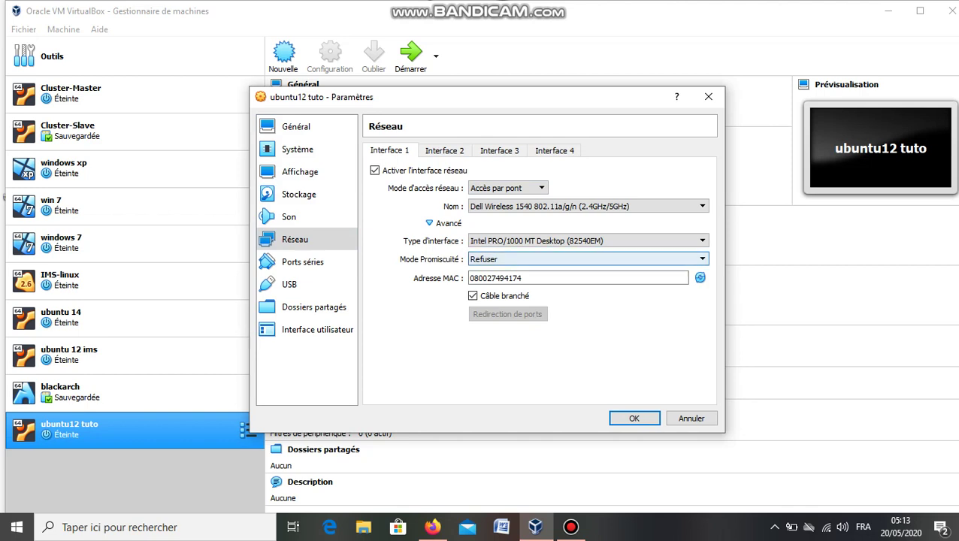
click(586, 259)
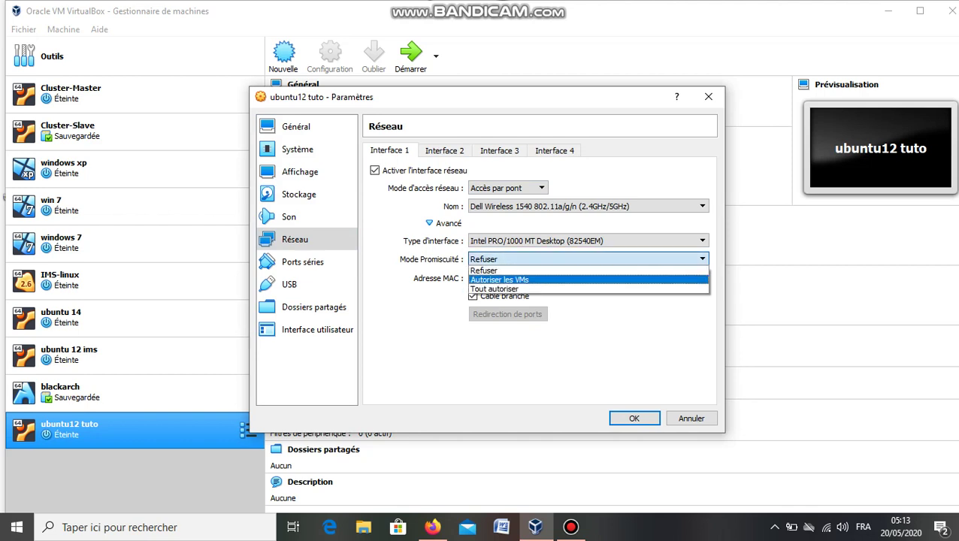
click(494, 288)
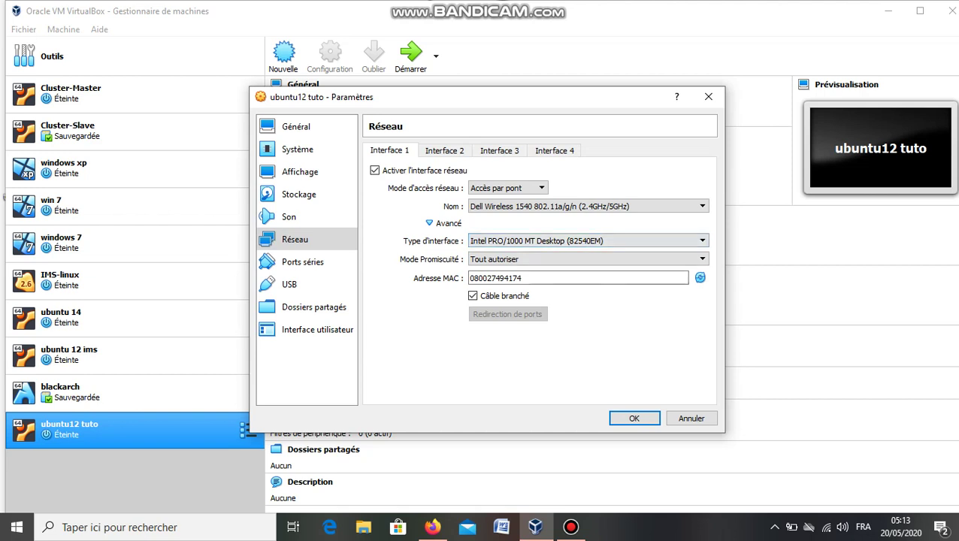
Load the ubuntu-12.04.3-server-amd64 disk image from the Bureau folder into the empty optical drive of the IDE controller
click(299, 194)
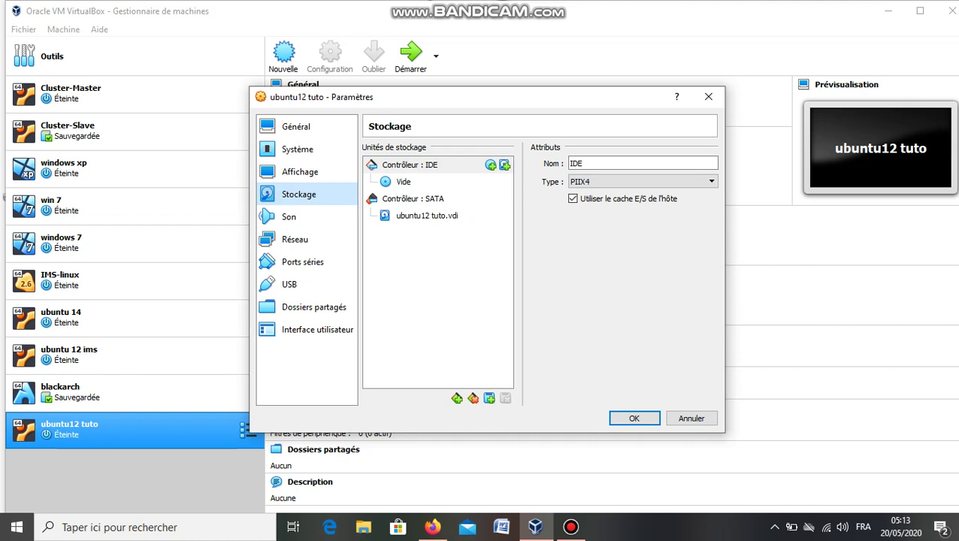
click(404, 182)
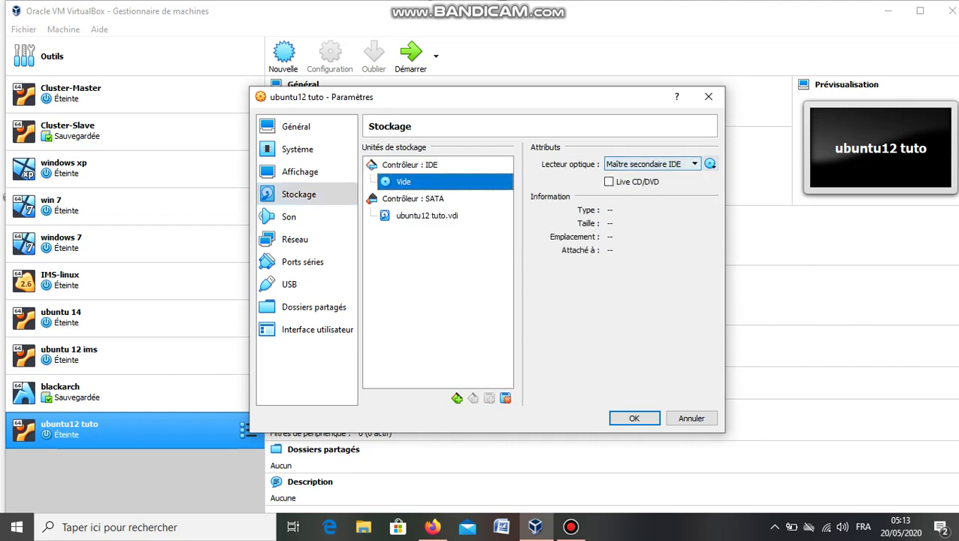
click(710, 164)
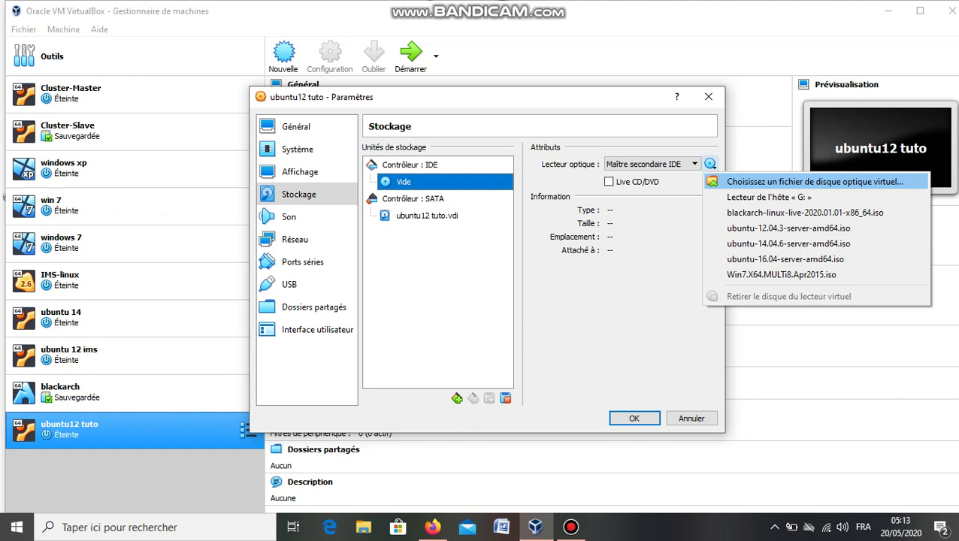
key(Return)
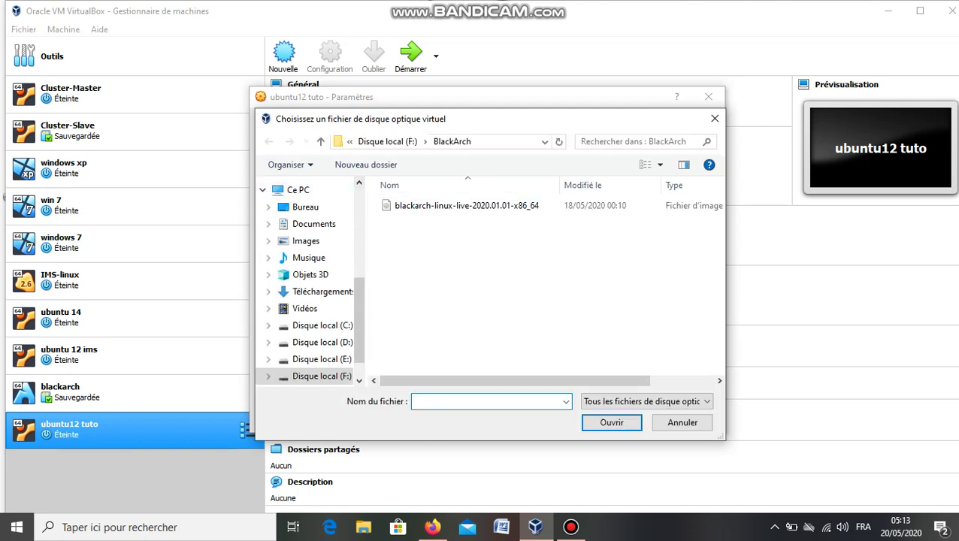
click(305, 207)
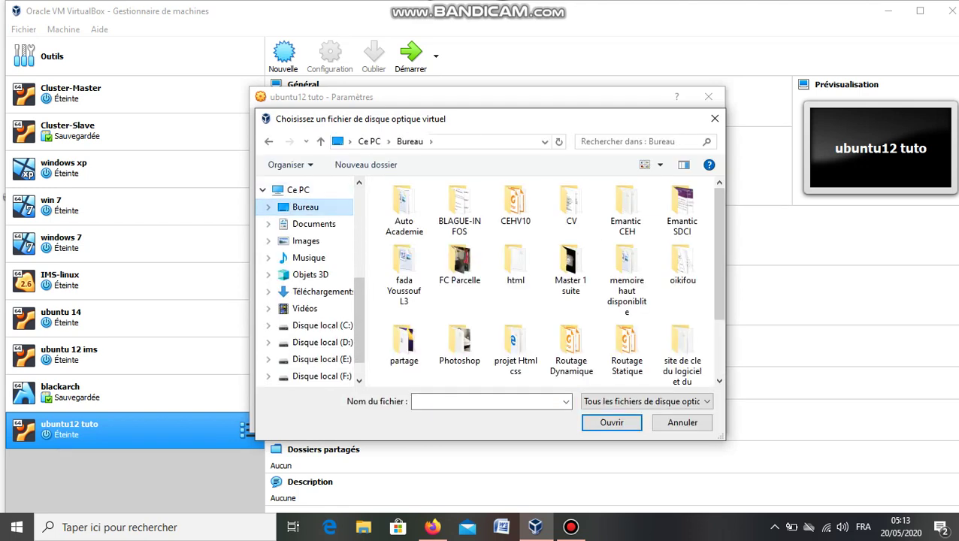
scroll(549, 282, down, 2)
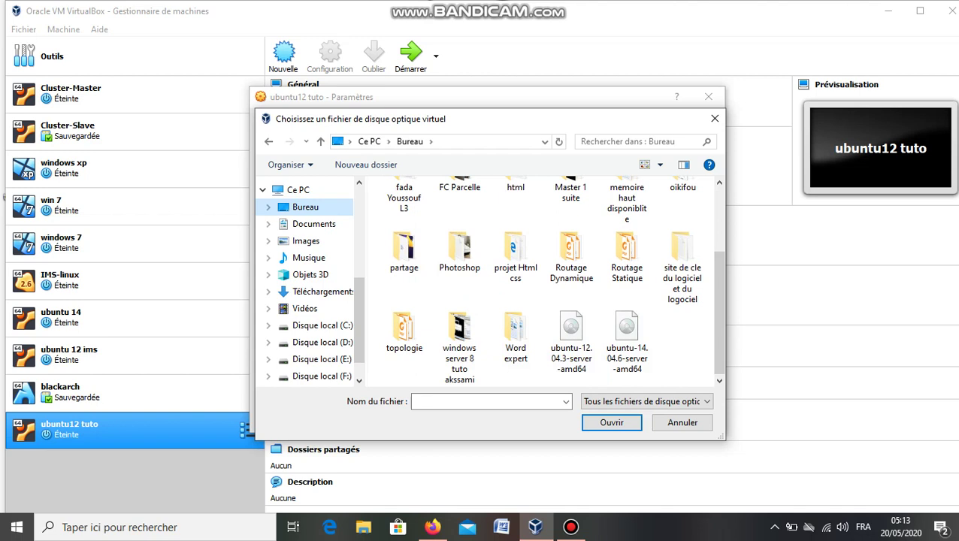
click(571, 339)
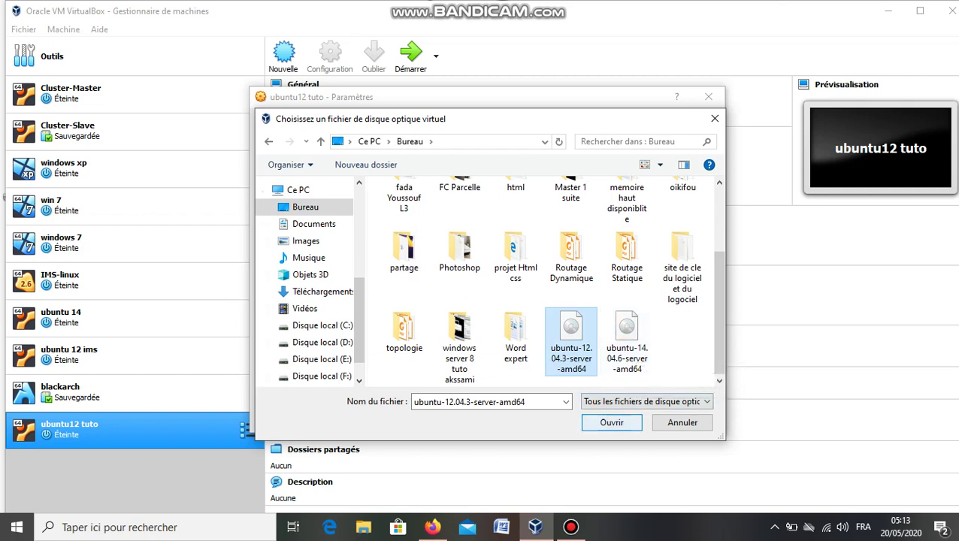
key(Return)
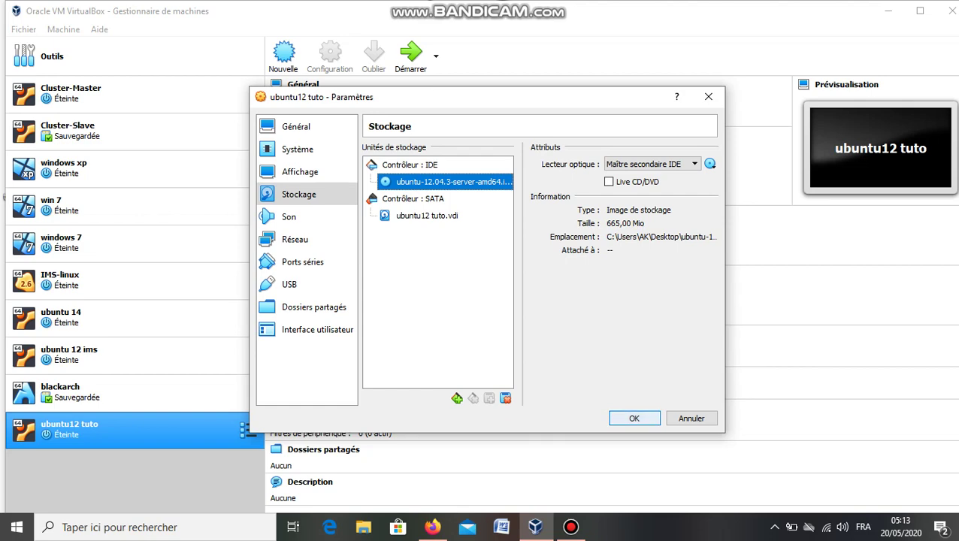
Save the machine settings, start the ubuntu12 tuto virtual machine and dismiss the keyboard capture notice
key(Return)
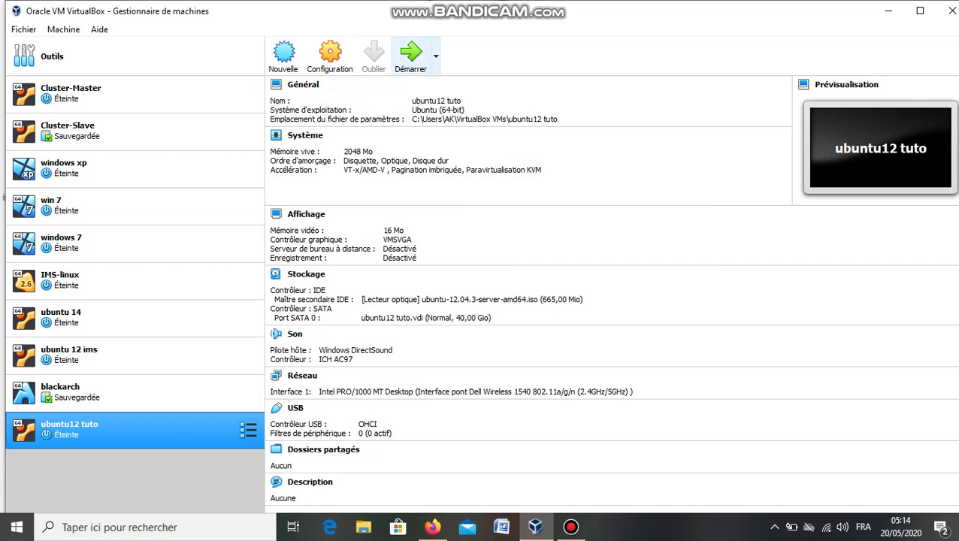
click(412, 53)
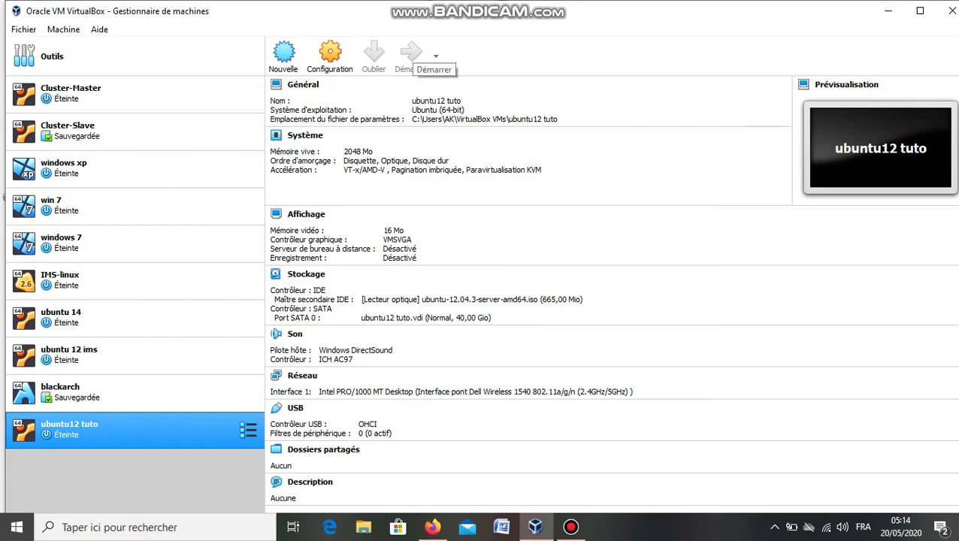
click(410, 53)
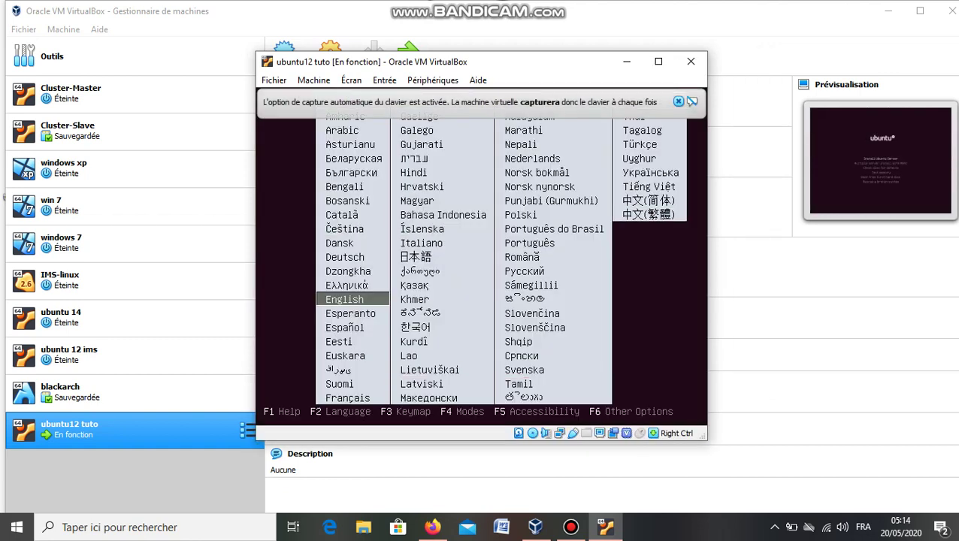
click(678, 100)
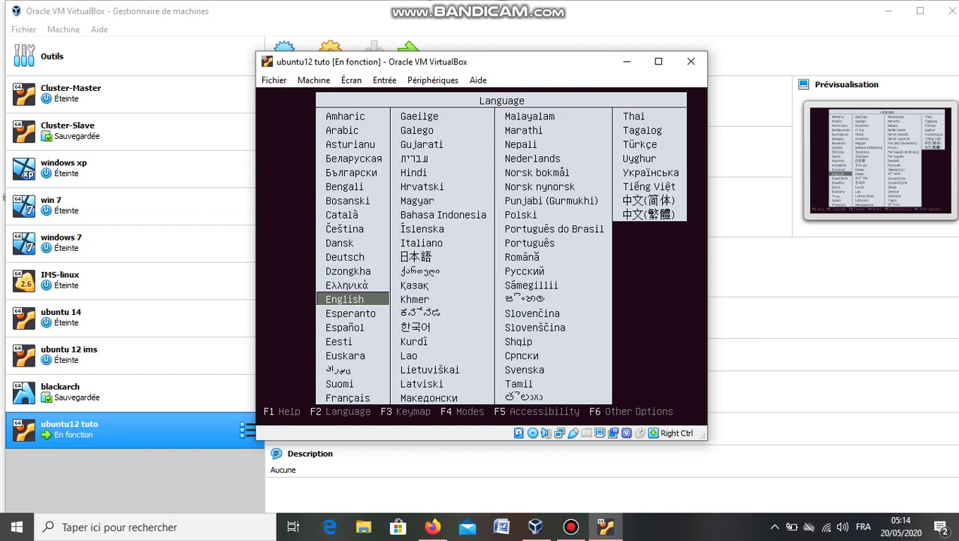
Set the installer language to Français and launch "Installer Ubuntu Server"
key(Down)
key(Down)
key(Down)
key(Down)
key(Down)
key(Down)
key(Down)
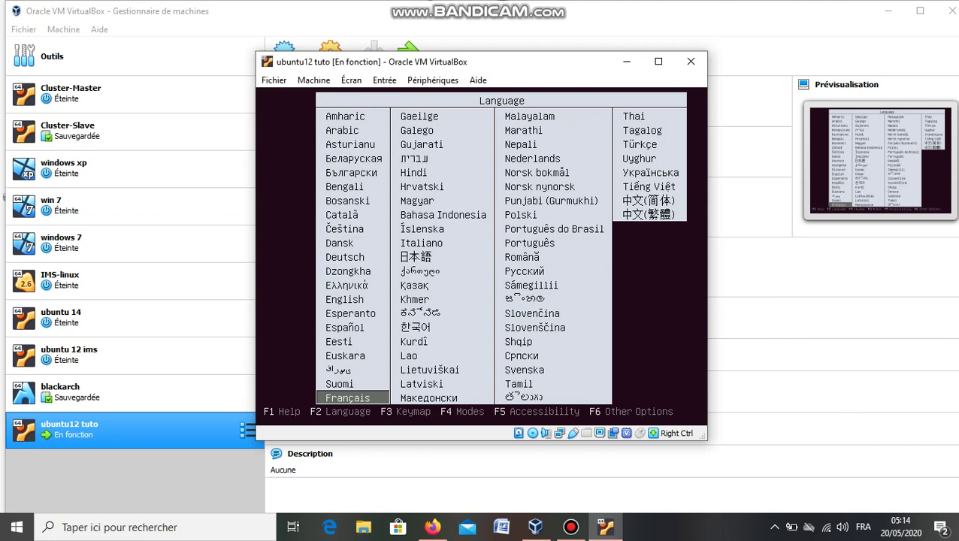
key(Return)
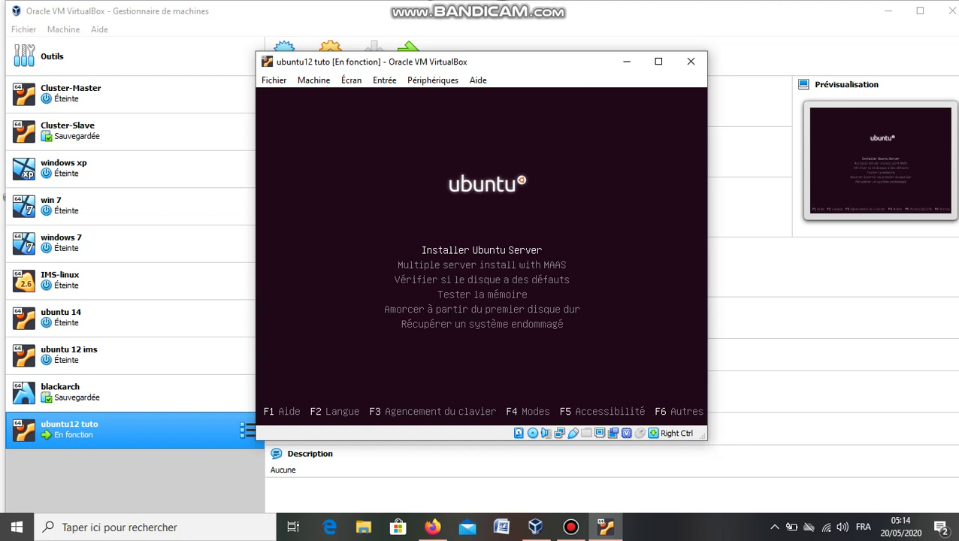
key(Return)
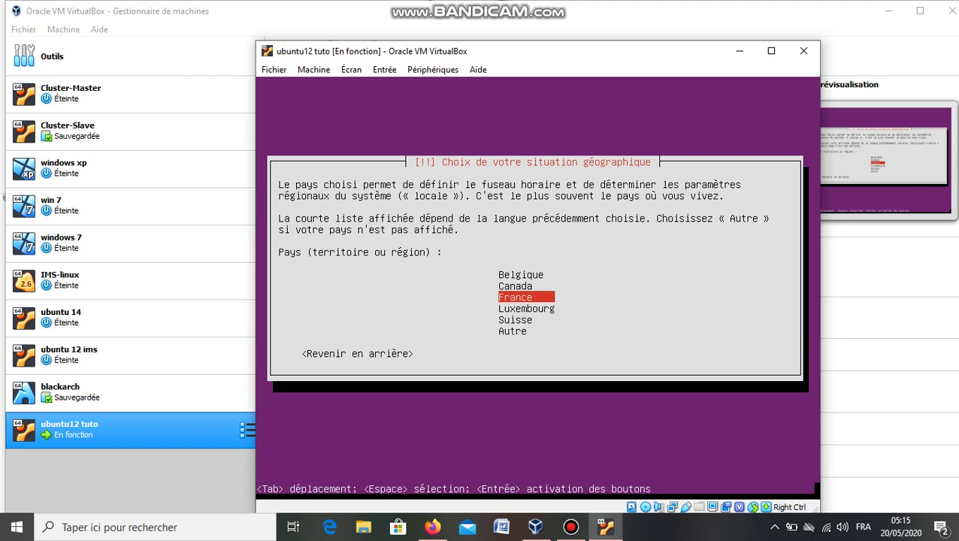
Choose Autre for the country, then select Afrique as the continent for the geographic location
key(Down)
key(Down)
key(Down)
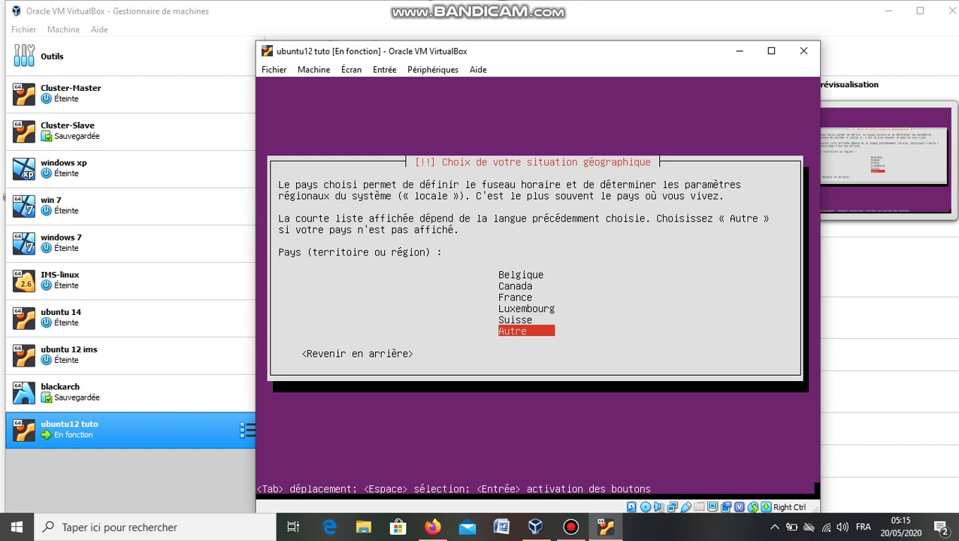
key(Return)
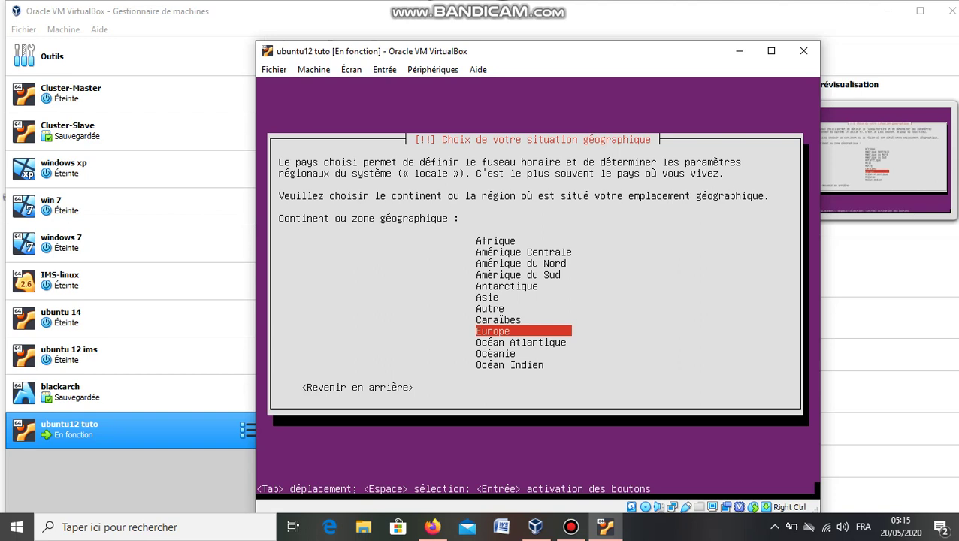
key(Up)
key(Up)
key(Up)
key(Up)
key(Up)
key(Up)
key(Up)
key(Up)
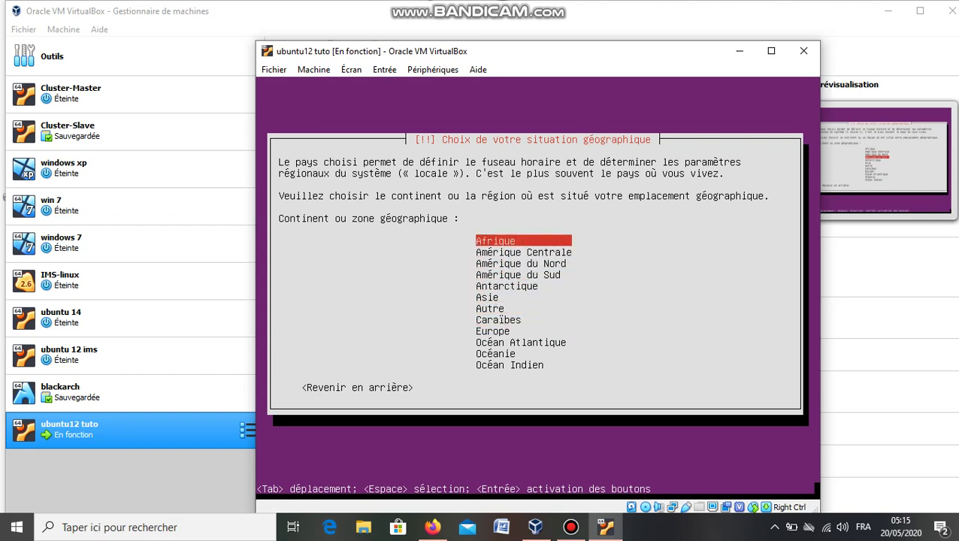
key(Return)
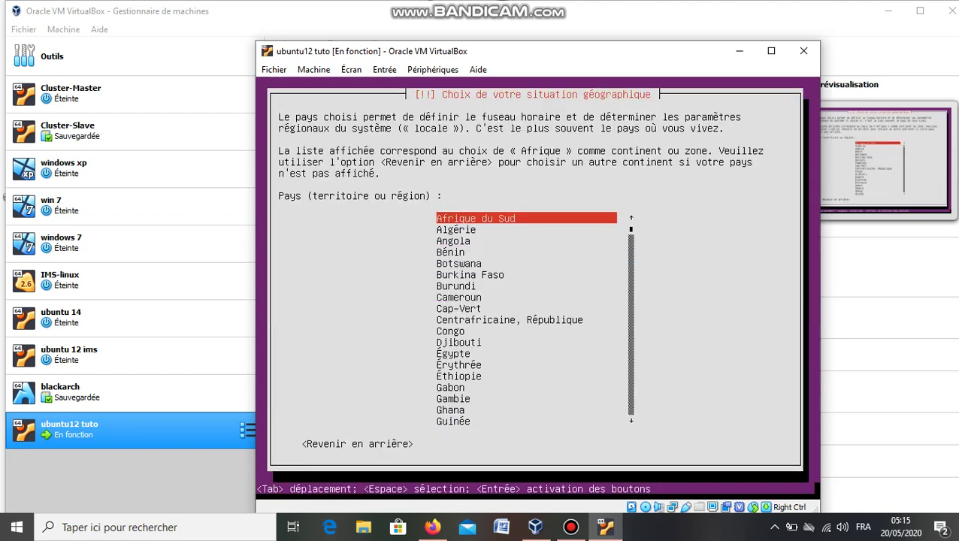
Select Sénégal as the country and base the regional settings on France (fr_FR.UTF-8)
key(s)
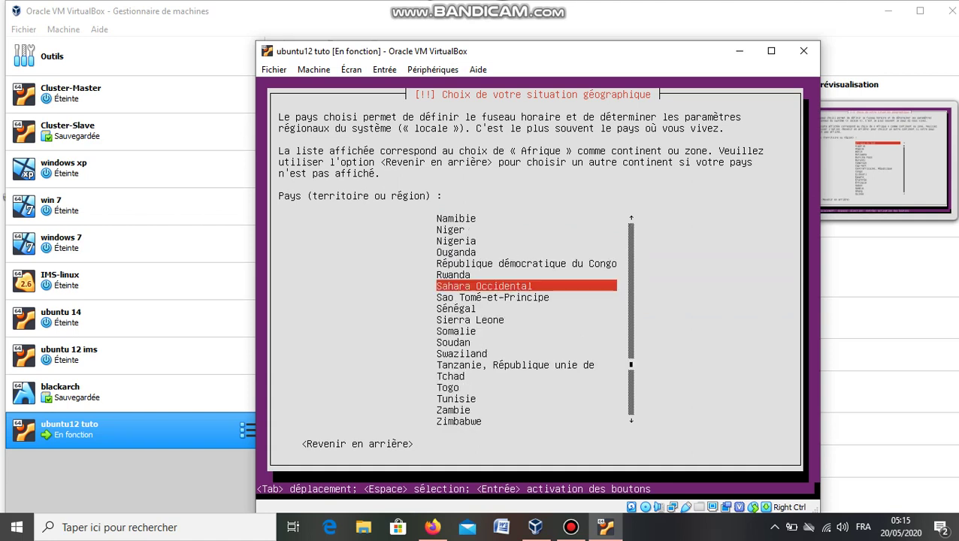
key(Down)
key(Down)
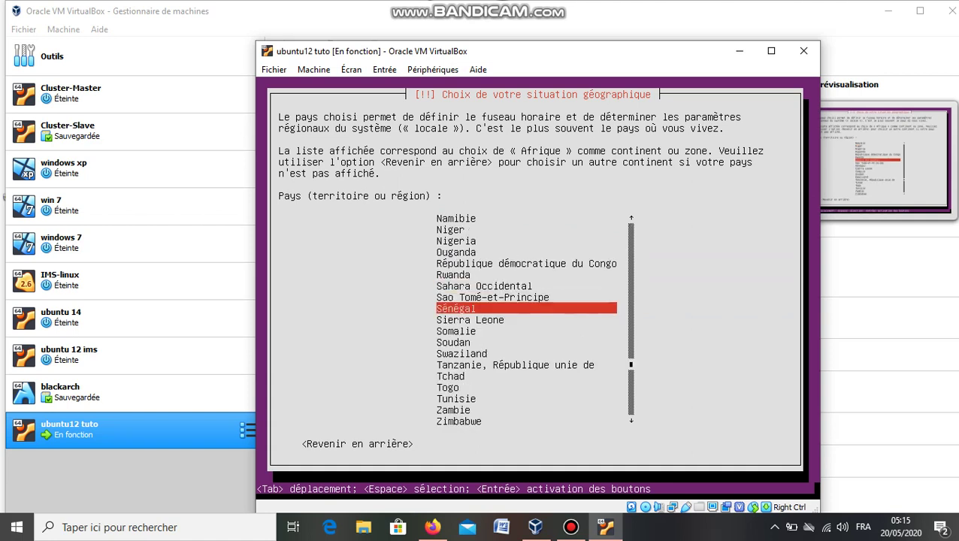
key(Return)
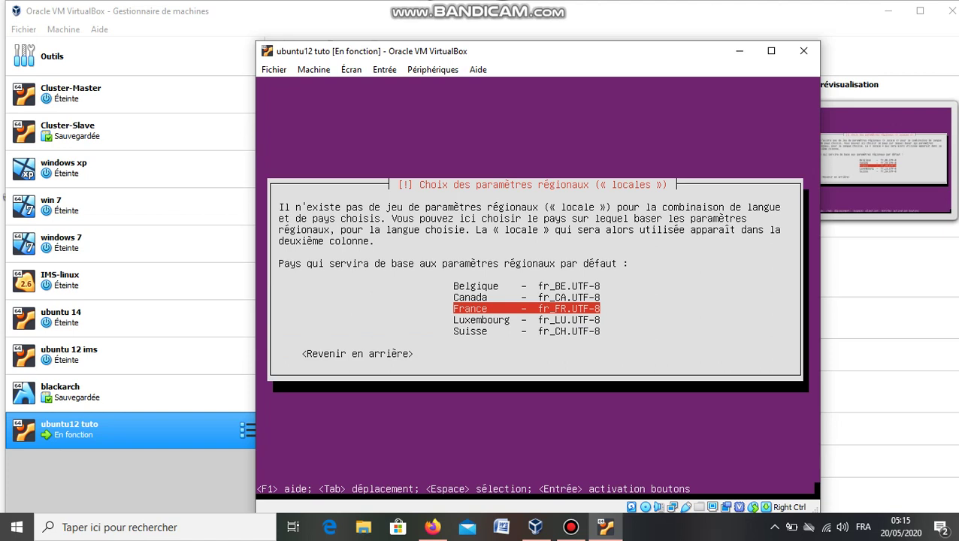
key(Return)
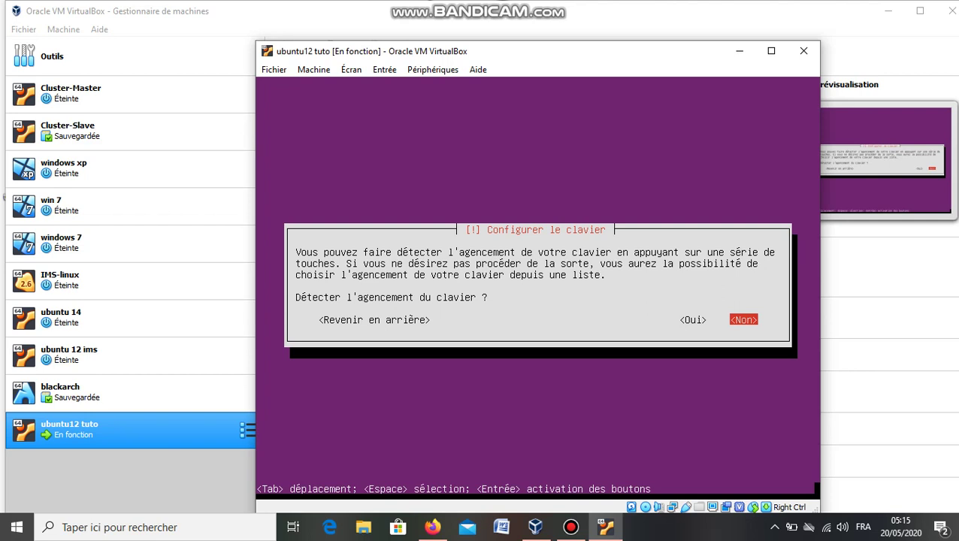
Decline keyboard layout detection and set both the keyboard's country of origin and its layout to Anglais (USA)
key(Return)
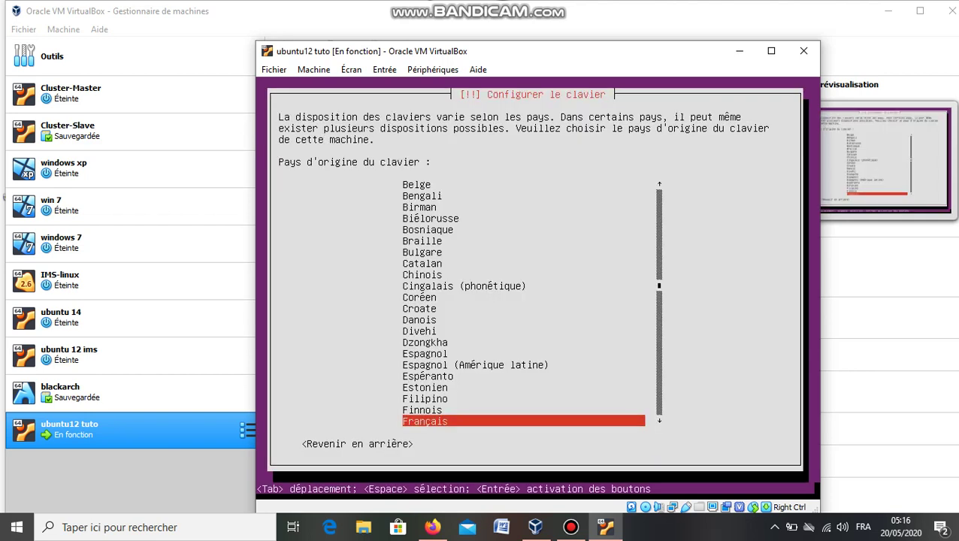
key(Home)
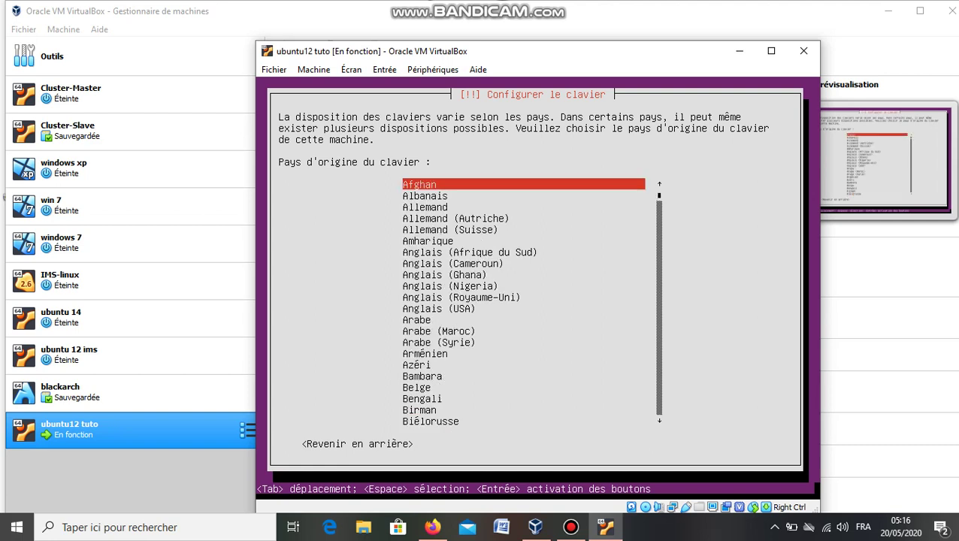
key(Down)
key(Down)
key(Down)
key(Down)
key(Down)
key(Down)
key(Down)
key(Down)
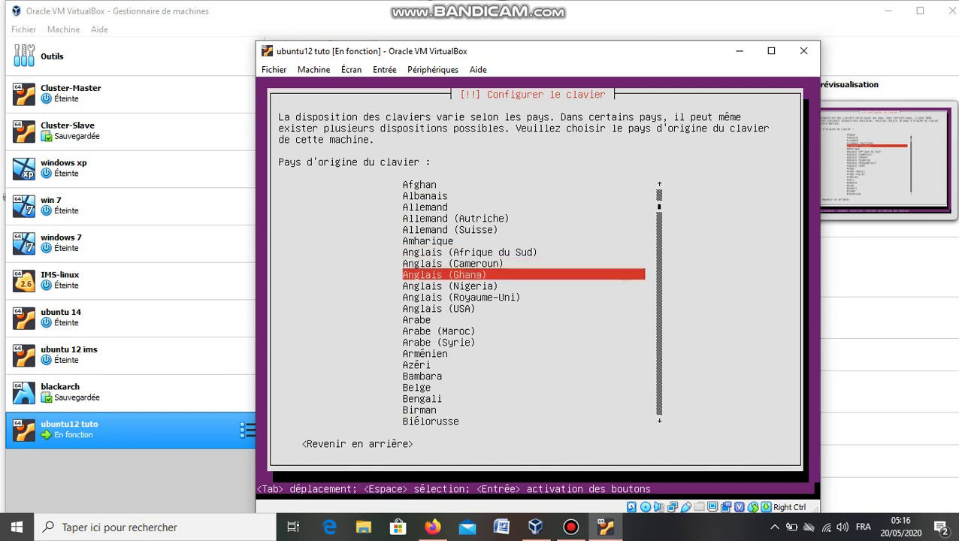
key(Down)
key(Down)
key(Down)
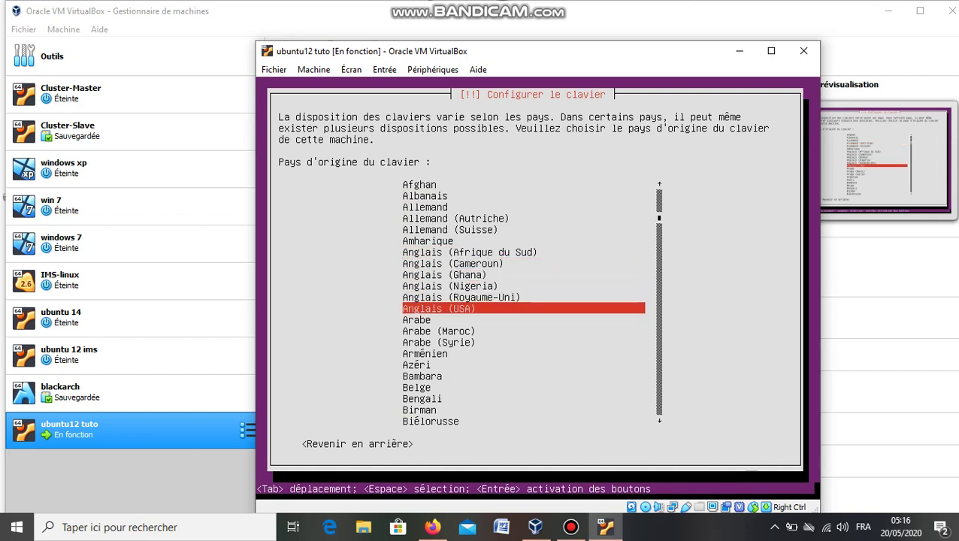
key(Return)
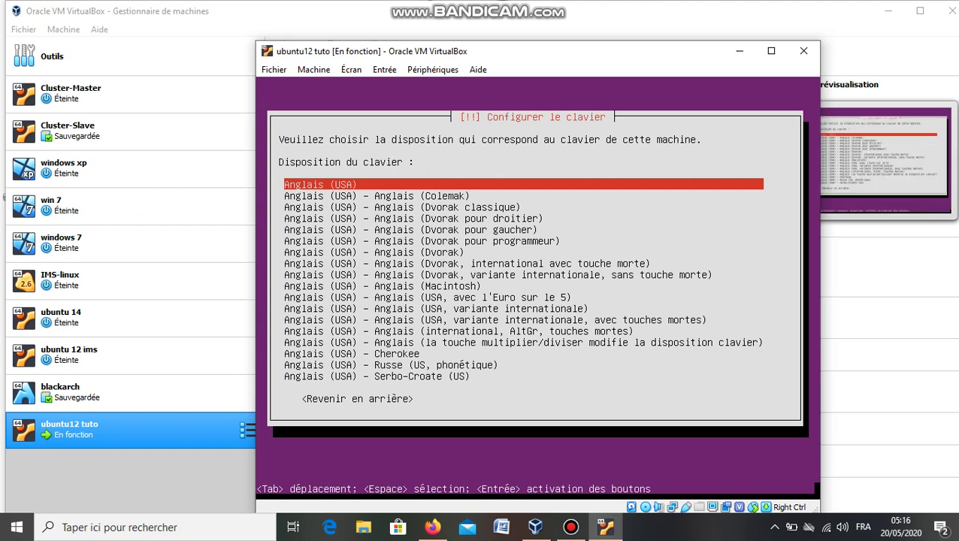
key(Return)
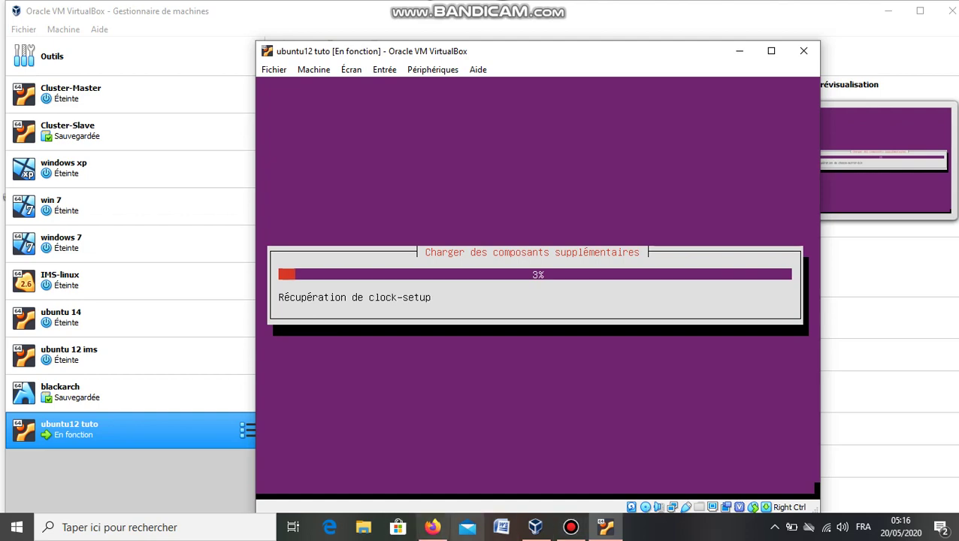
click(571, 527)
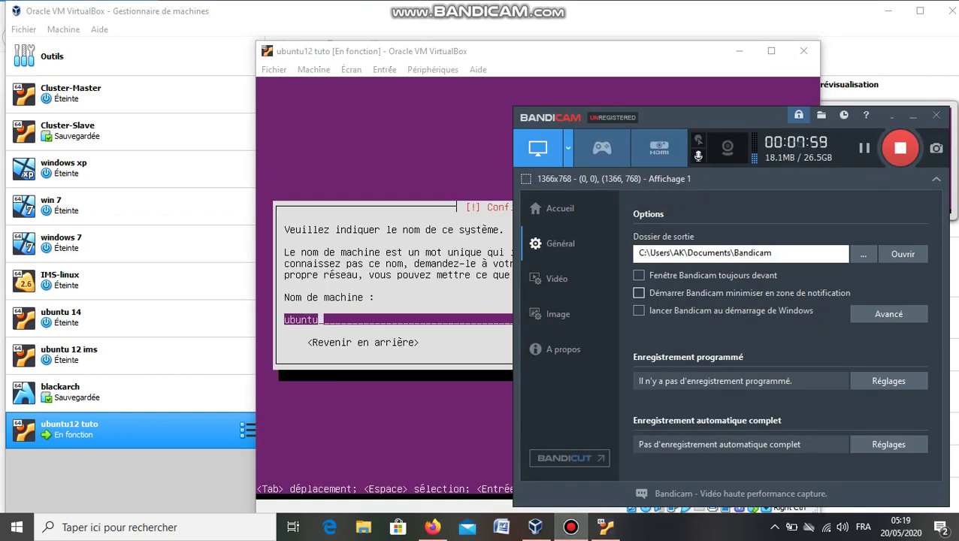
click(481, 150)
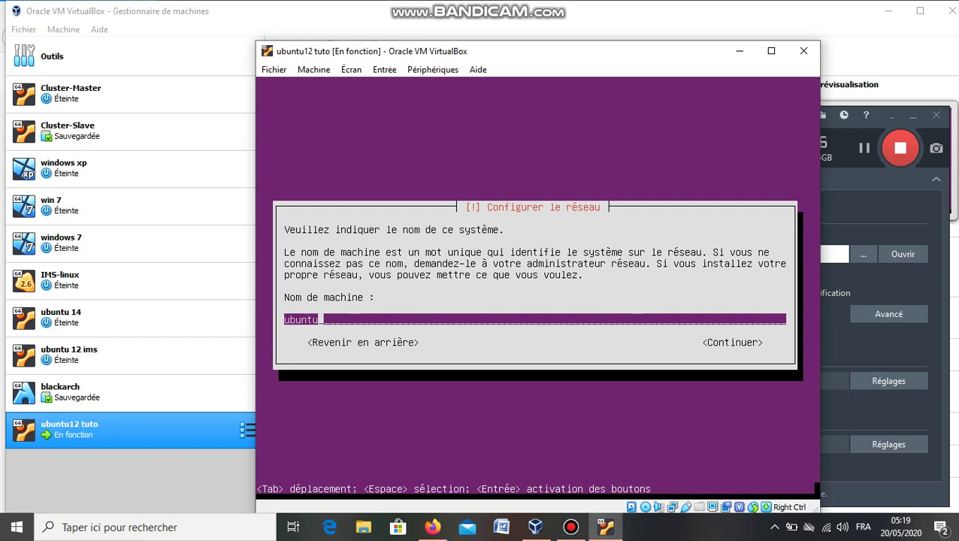
Clear the default machine name (Nom de machine) in the network configuration
key(BackSpace)
key(BackSpace)
key(BackSpace)
key(BackSpace)
key(BackSpace)
key(BackSpace)
text(you)
key(BackSpace)
key(BackSpace)
key(BackSpace)
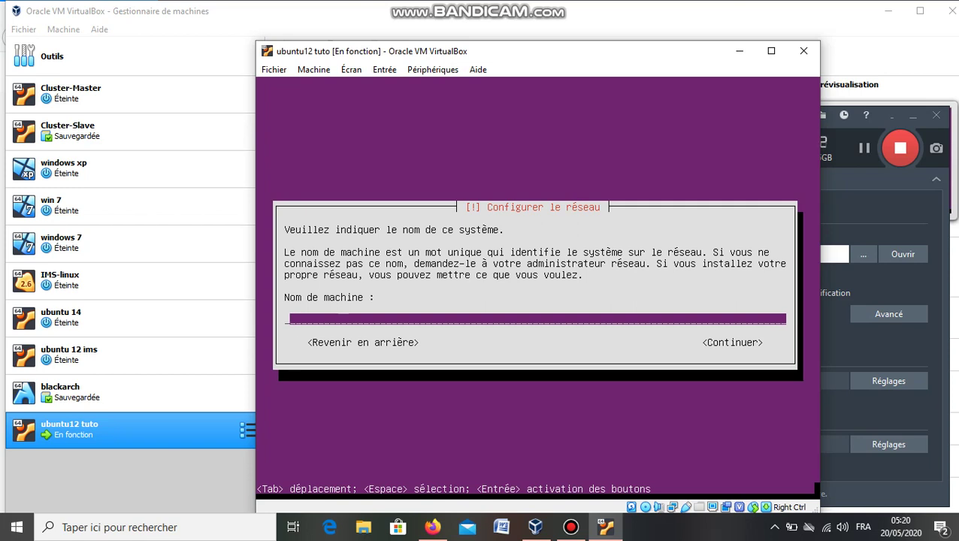